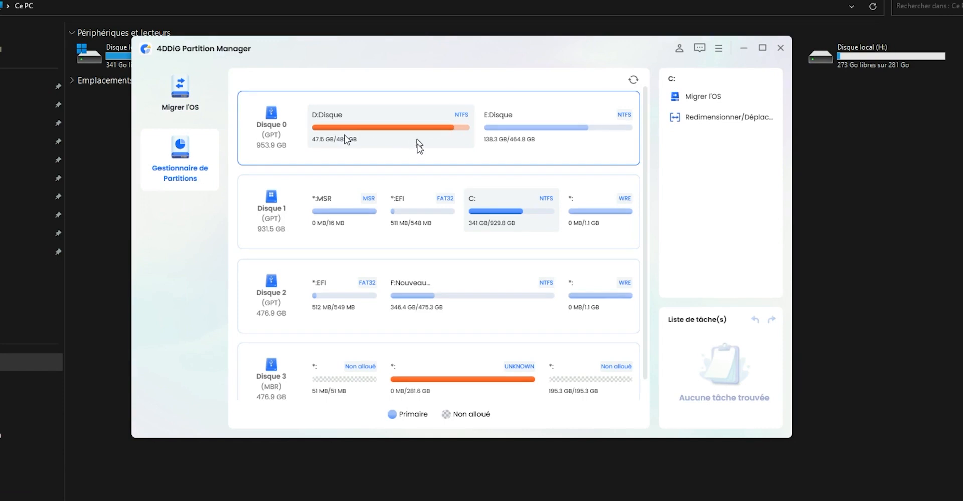
Shrink partition F: on Disk 2 to 392.9 GB, leaving 82.4 GB of unallocated space behind it.
scroll(647, 231, down, 1)
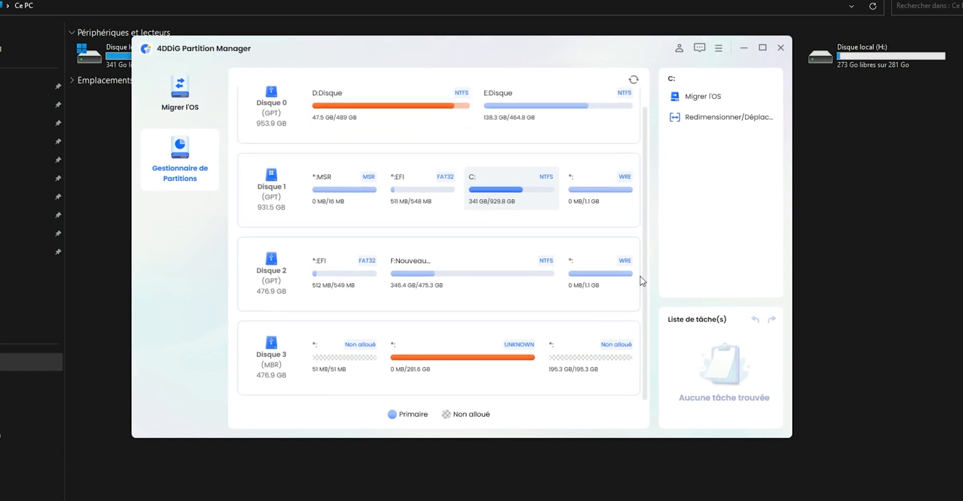
click(427, 282)
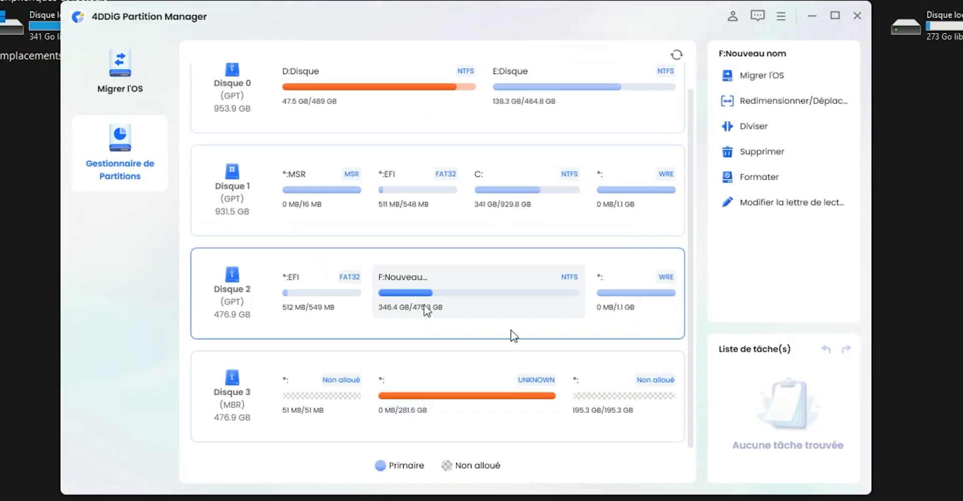
click(785, 102)
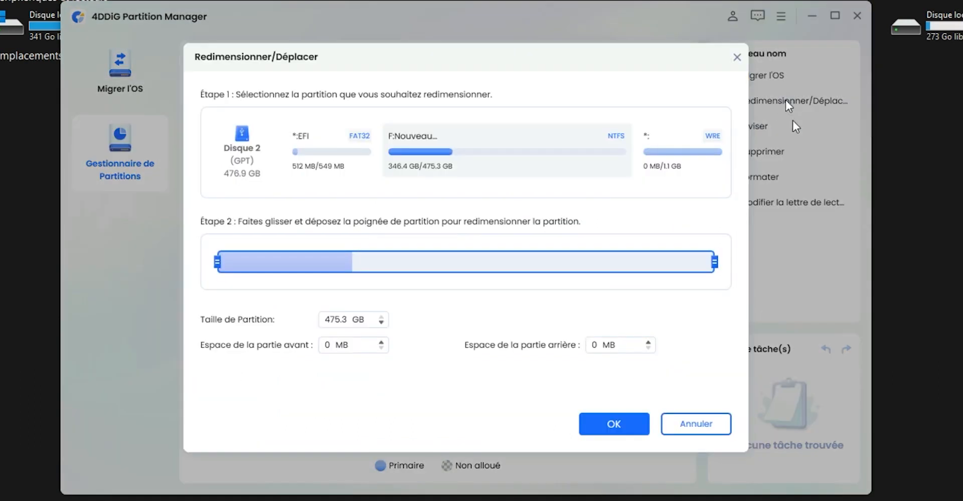
drag(713, 263, 627, 259)
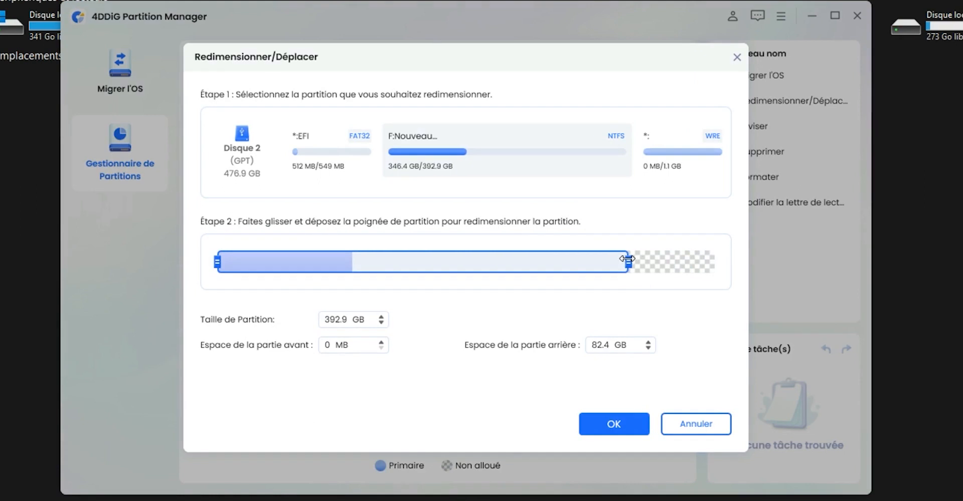
click(633, 424)
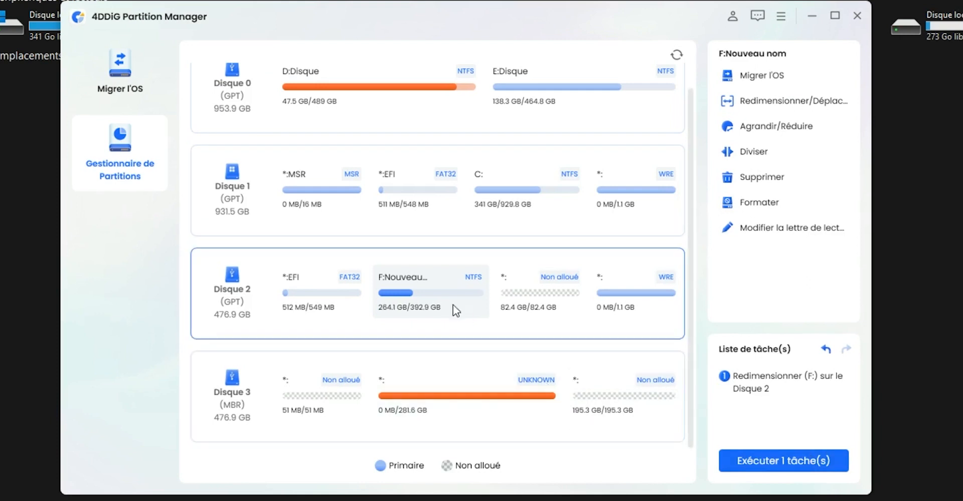
Execute the pending resize of F: despite the partition being in use, and close the completion report.
click(772, 466)
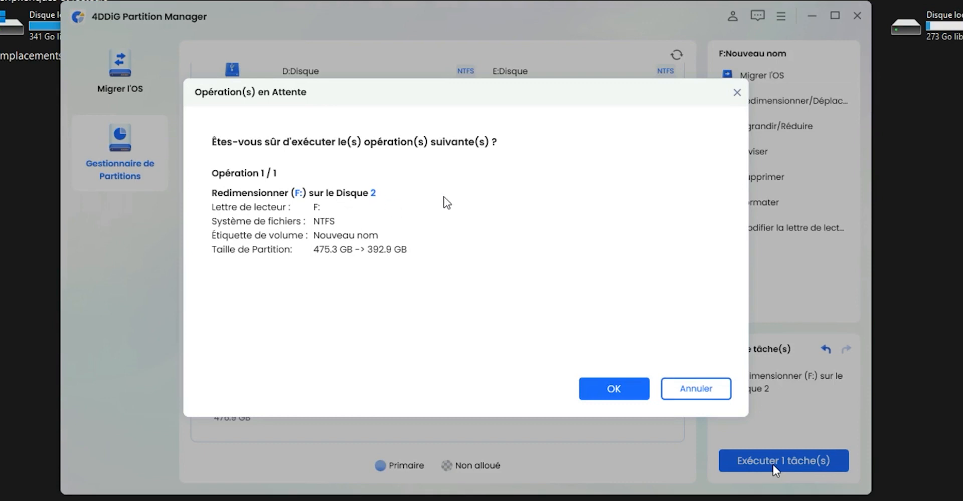
click(614, 389)
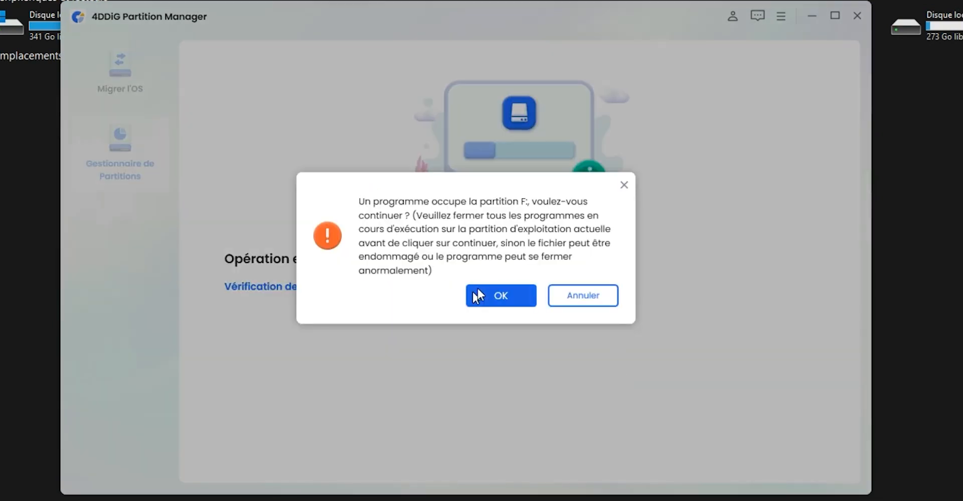
click(500, 301)
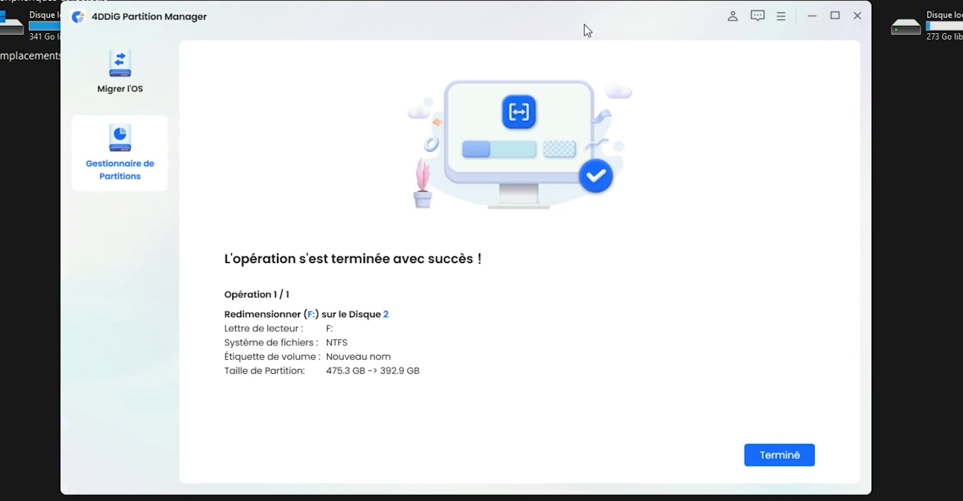
click(780, 453)
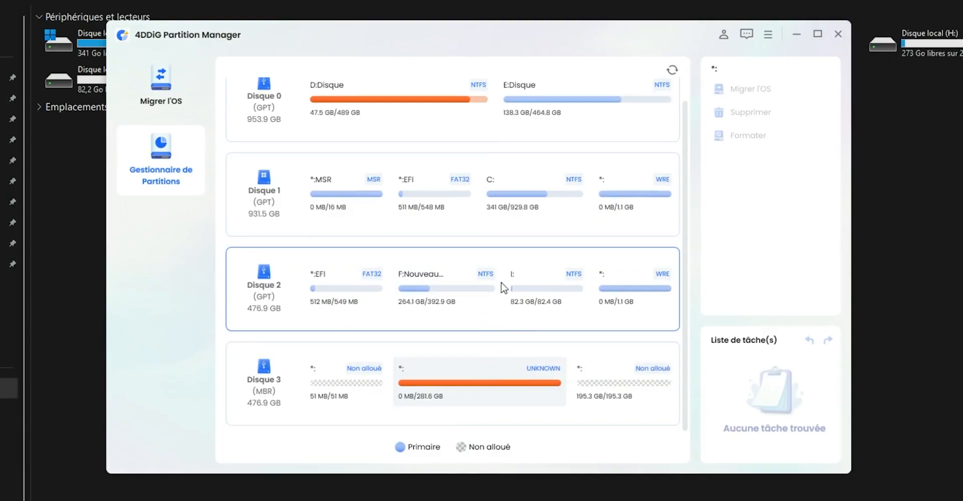
Shrink partition I: on Disk 2 to 8.4 GB in favour of the adjacent F: partition, and execute the layout change.
click(494, 291)
click(540, 301)
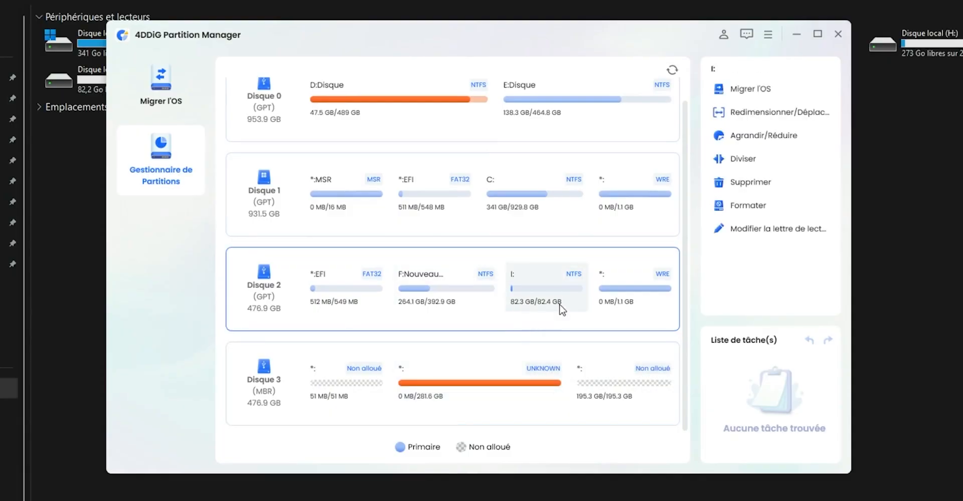
click(738, 138)
drag(627, 159, 666, 155)
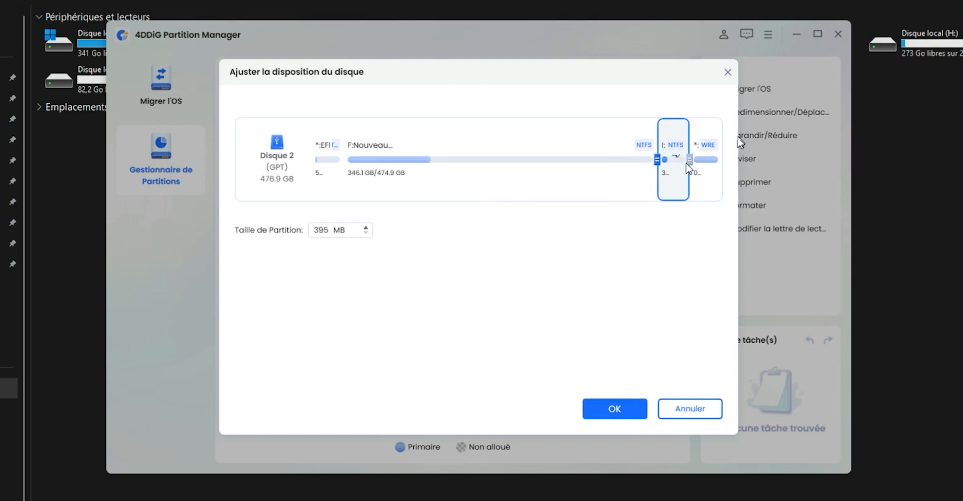
drag(663, 159, 650, 185)
click(605, 409)
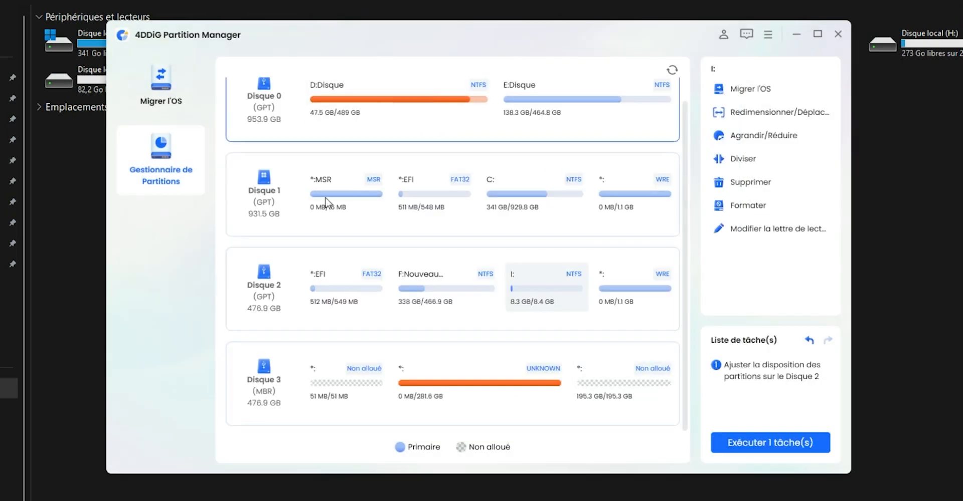
click(768, 442)
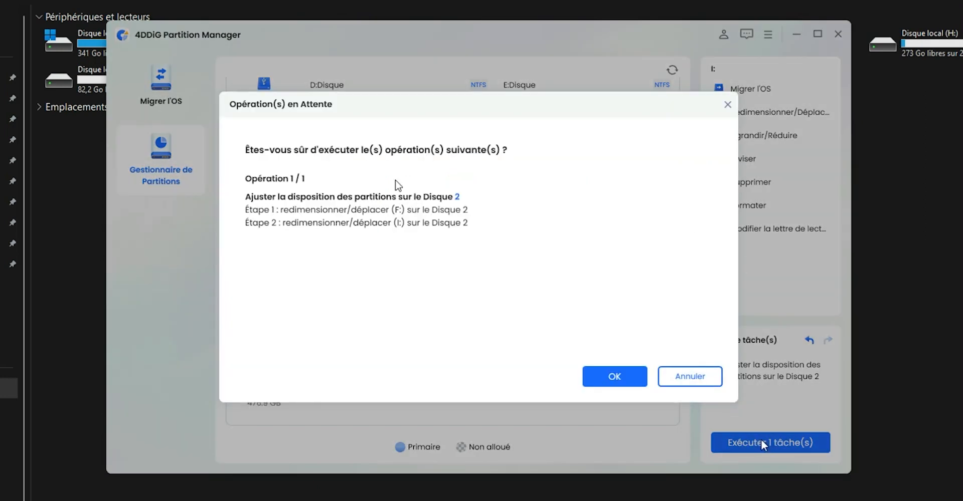
click(615, 377)
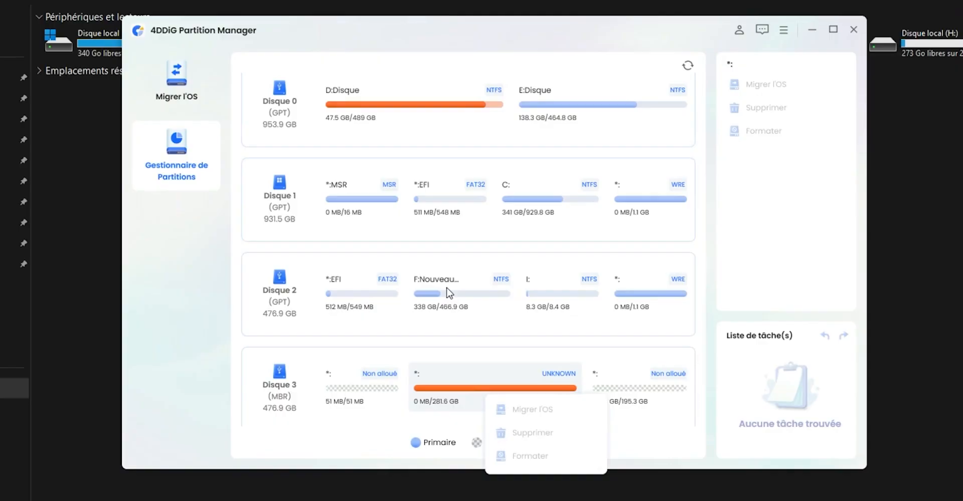
Set up a split of partition I: into a new 4.6 GB NTFS partition with letter J: and 4K clusters.
click(462, 295)
click(602, 315)
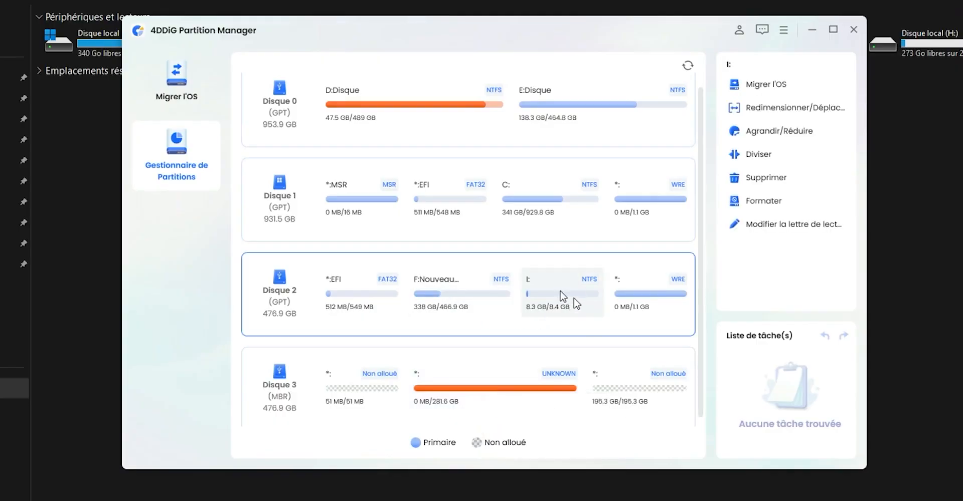
click(760, 154)
drag(505, 239, 475, 239)
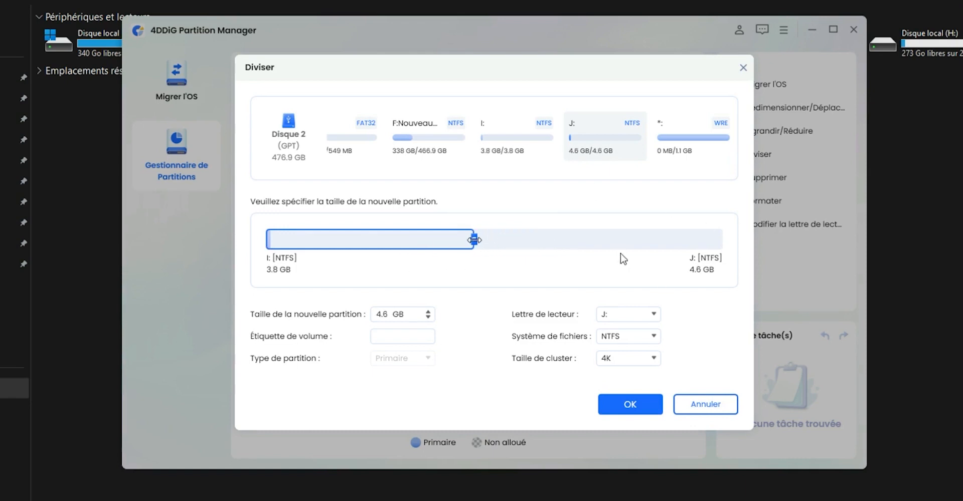
click(639, 357)
click(604, 373)
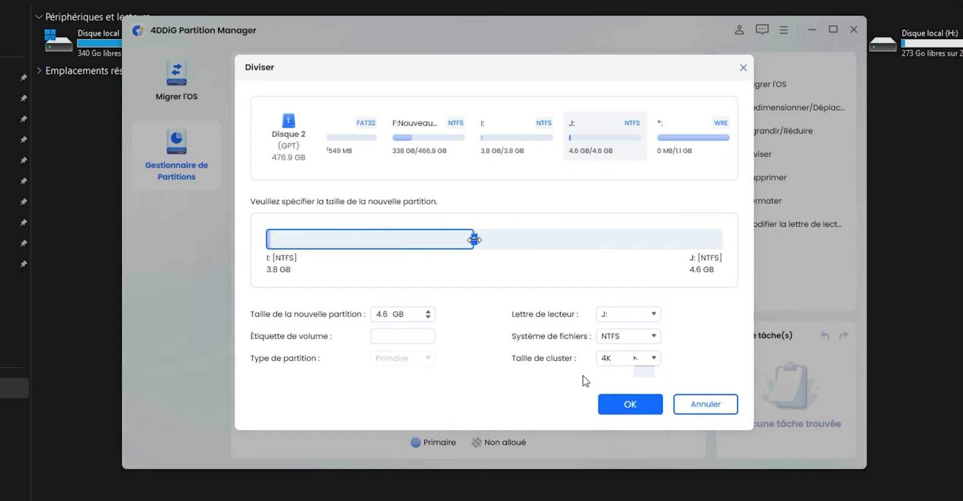
click(629, 404)
Execute the pending split of partition I: and close the completion report.
click(772, 437)
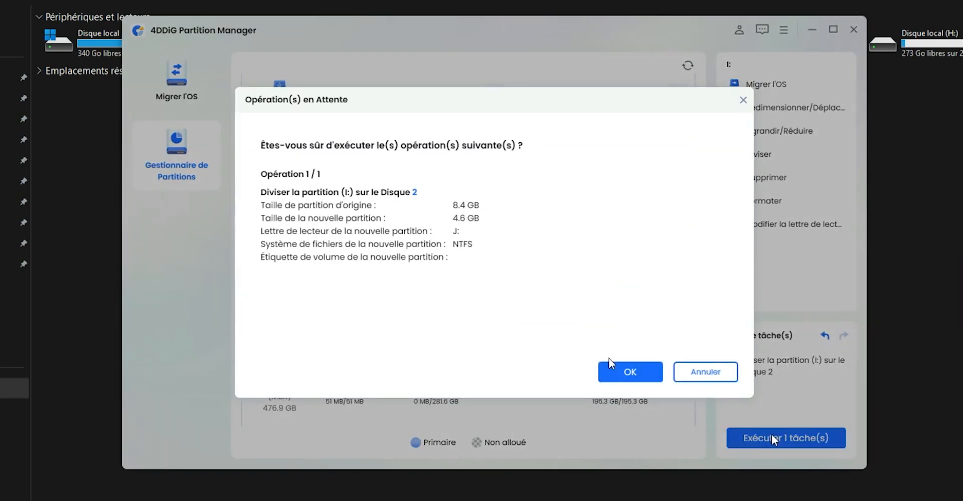
click(630, 373)
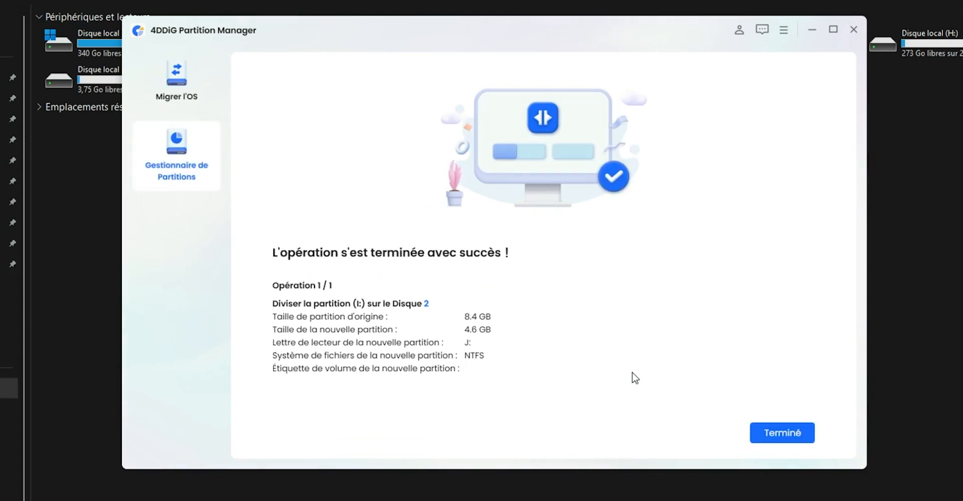
click(782, 433)
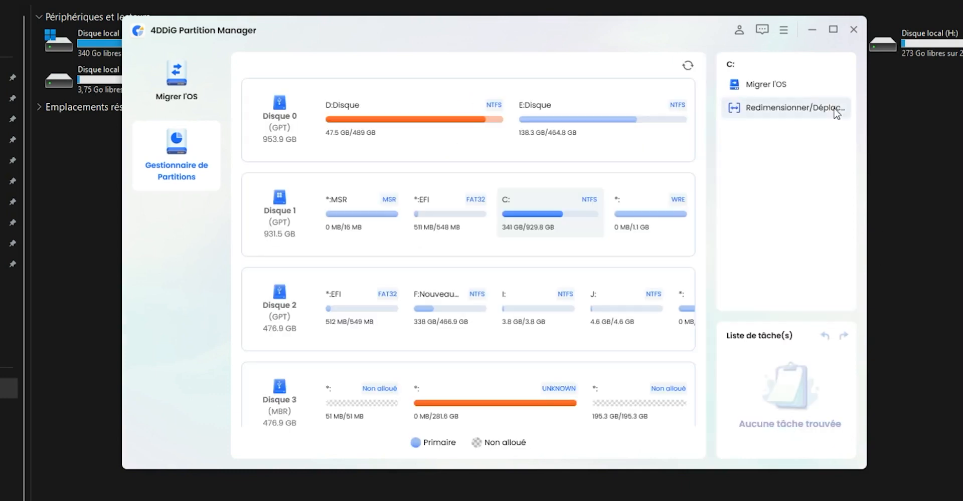
Switch to File Explorer and open drives I: and J: to check their contents.
click(812, 30)
double_click(144, 82)
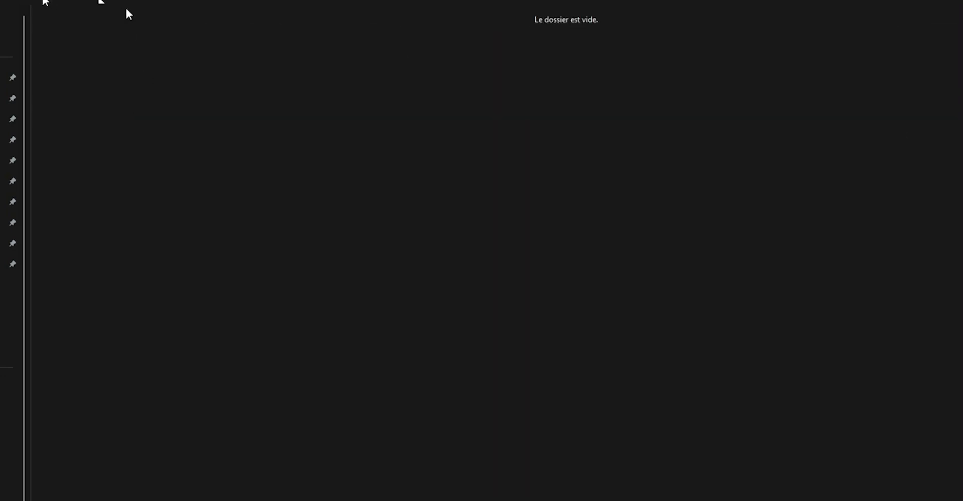
double_click(279, 82)
click(23, 2)
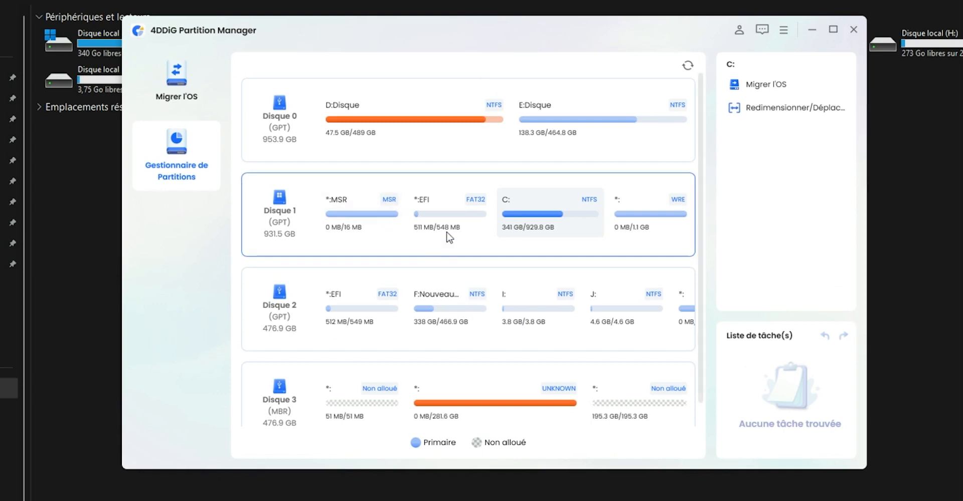
Locate drive J: in File Explorer and return to 4DDiG Partition Manager.
click(502, 308)
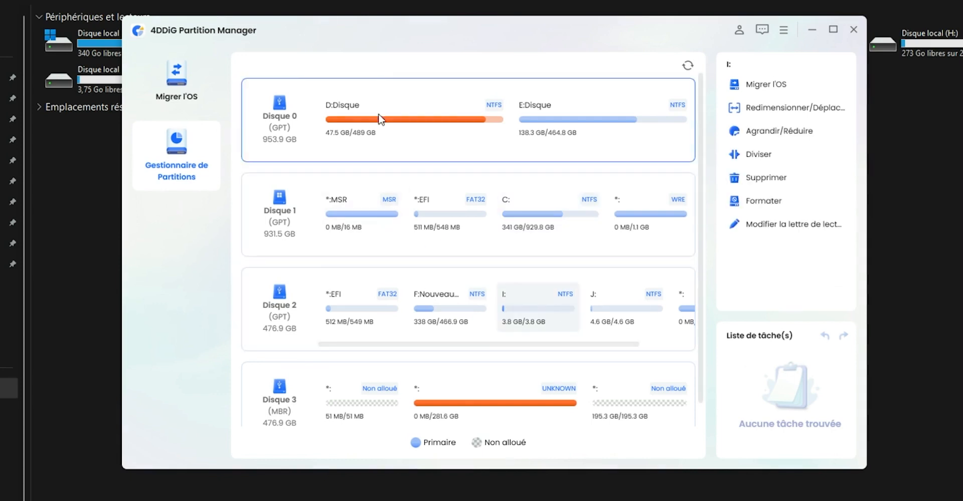
drag(357, 39, 378, 137)
click(271, 85)
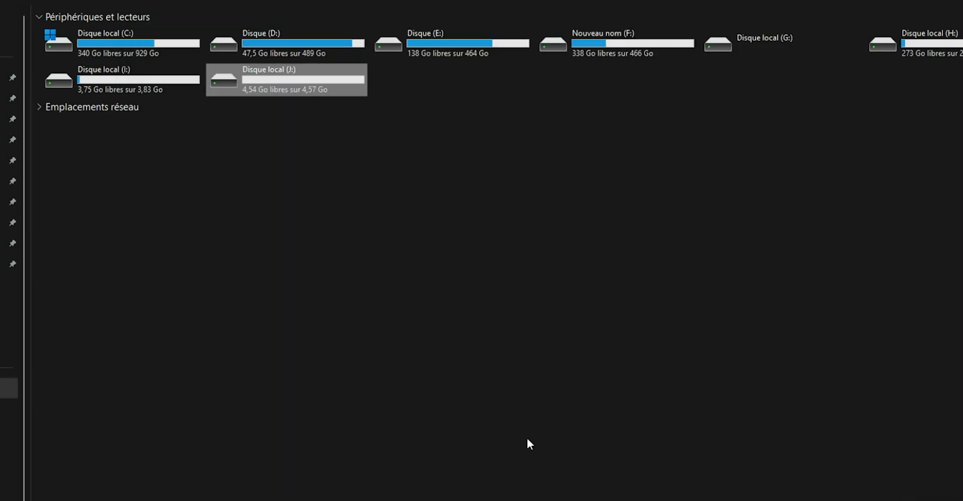
key(alt+Tab)
drag(538, 137, 527, 45)
Delete partition J: from Disk 2 and execute the pending deletion.
click(625, 322)
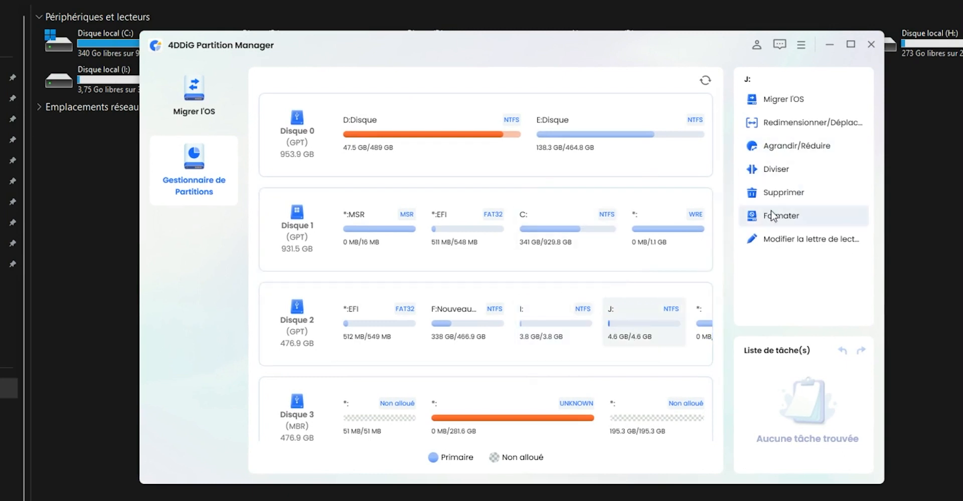
click(791, 193)
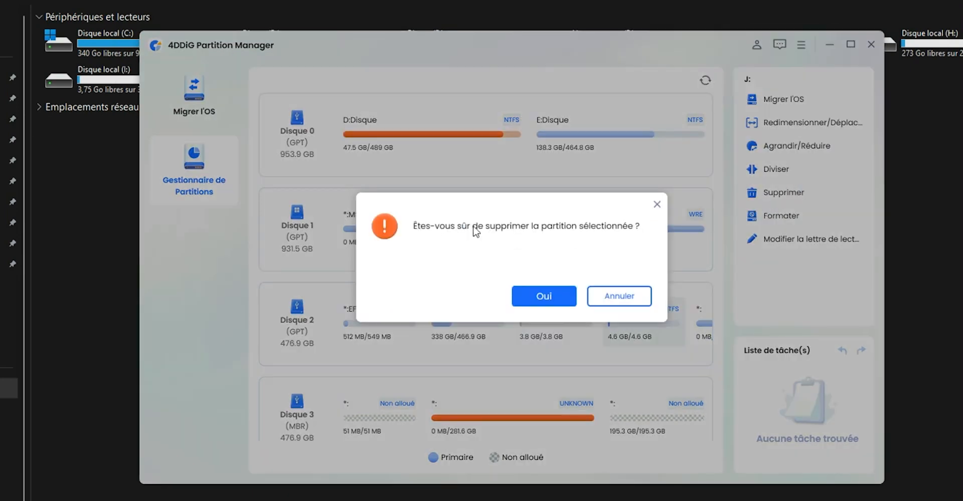
click(559, 299)
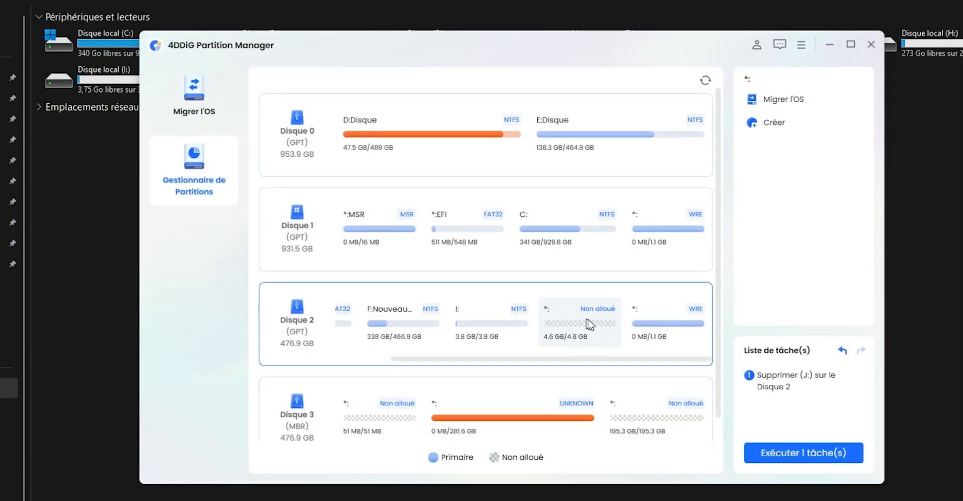
click(823, 454)
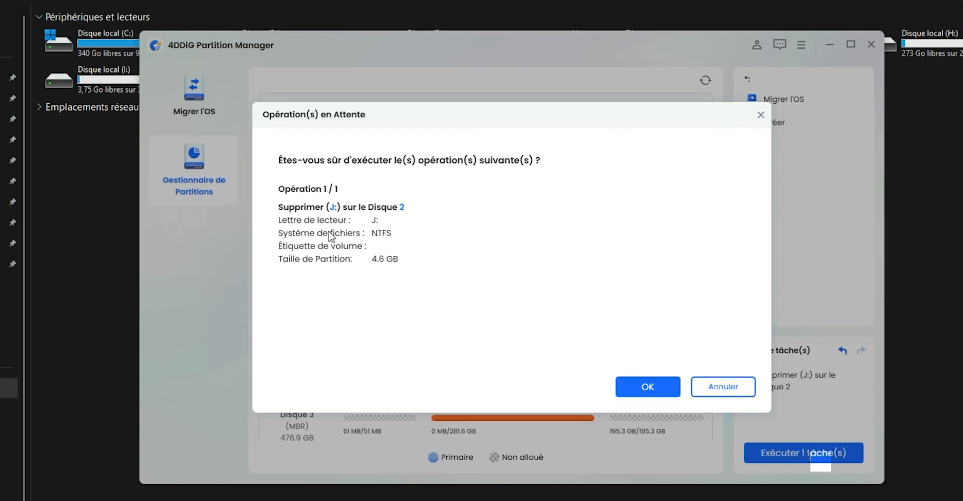
click(655, 389)
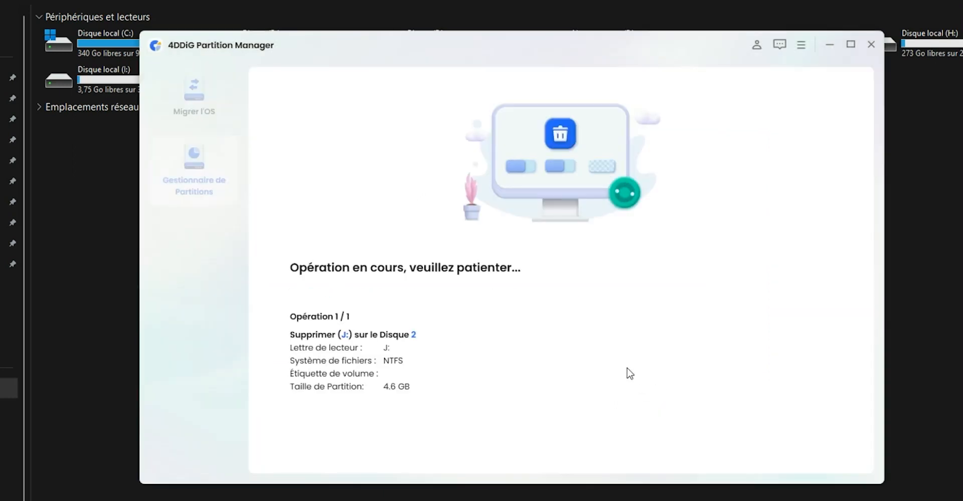
drag(511, 58, 490, 60)
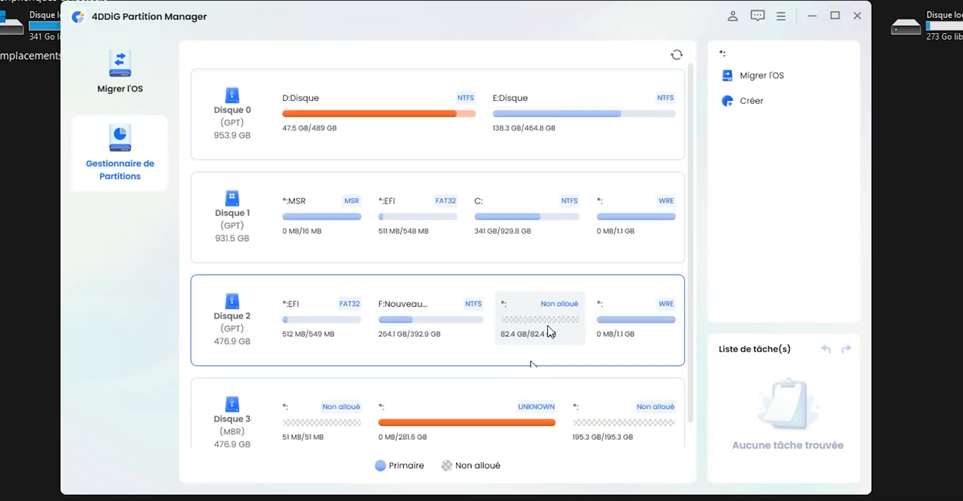
Create an 82.4 GB NTFS partition with letter I: in Disk 2's unallocated space, execute the task and close the report.
click(747, 102)
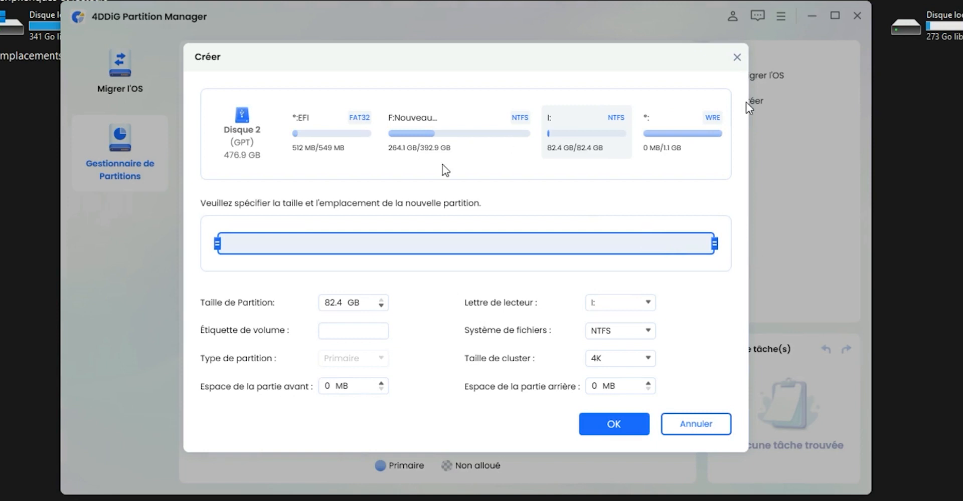
click(590, 420)
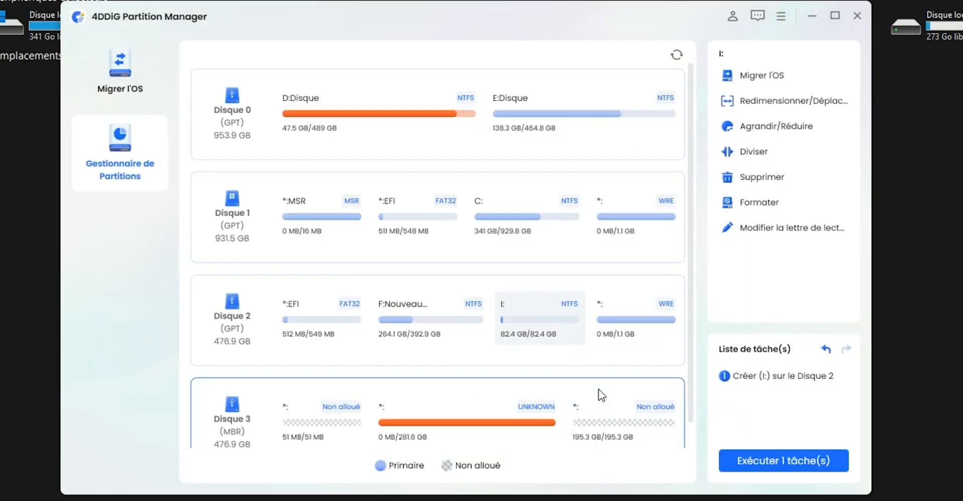
click(765, 454)
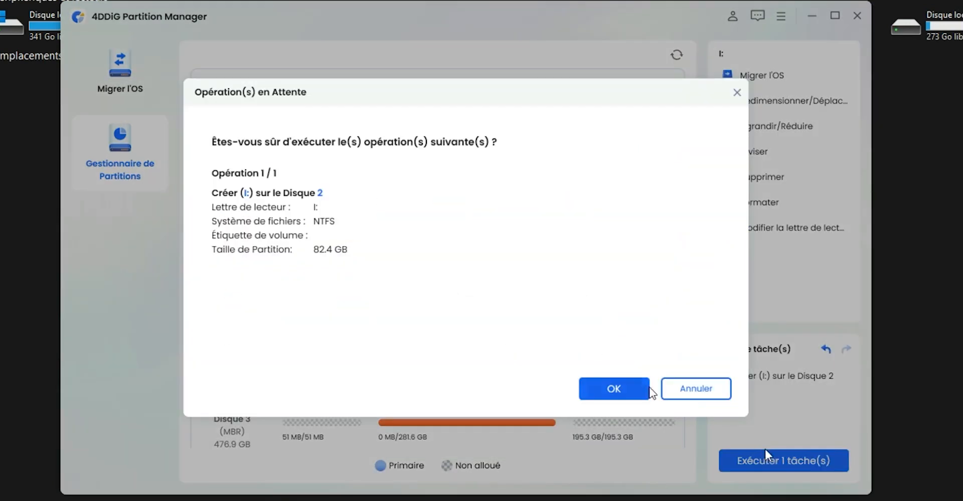
click(621, 389)
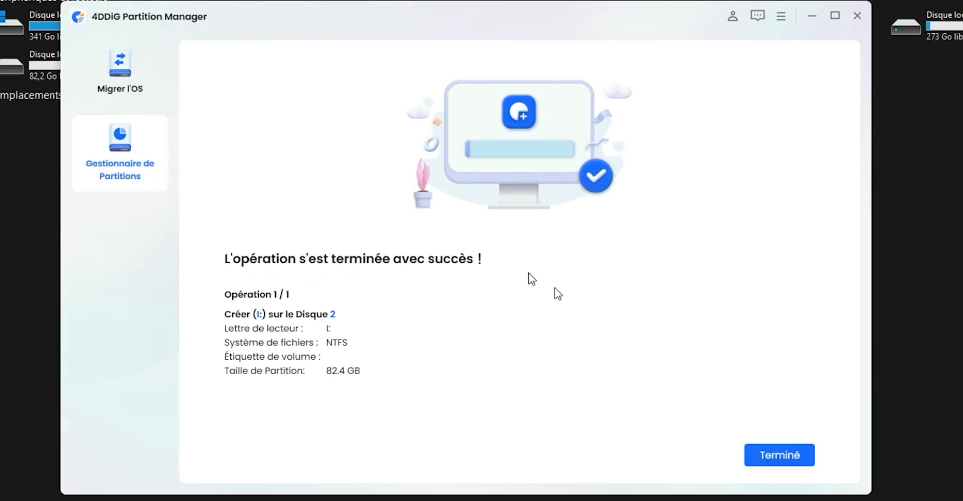
click(779, 452)
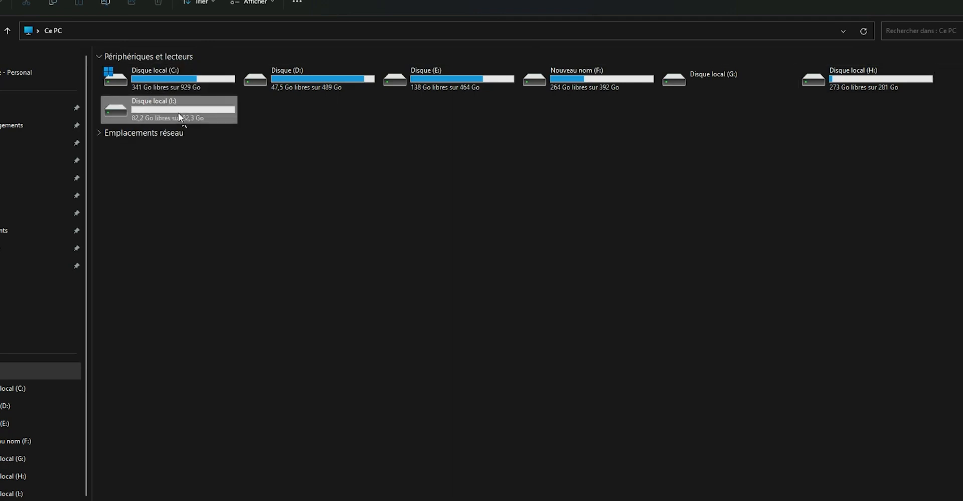
Open drive I: in File Explorer to check its contents, and return to Ce PC.
double_click(179, 113)
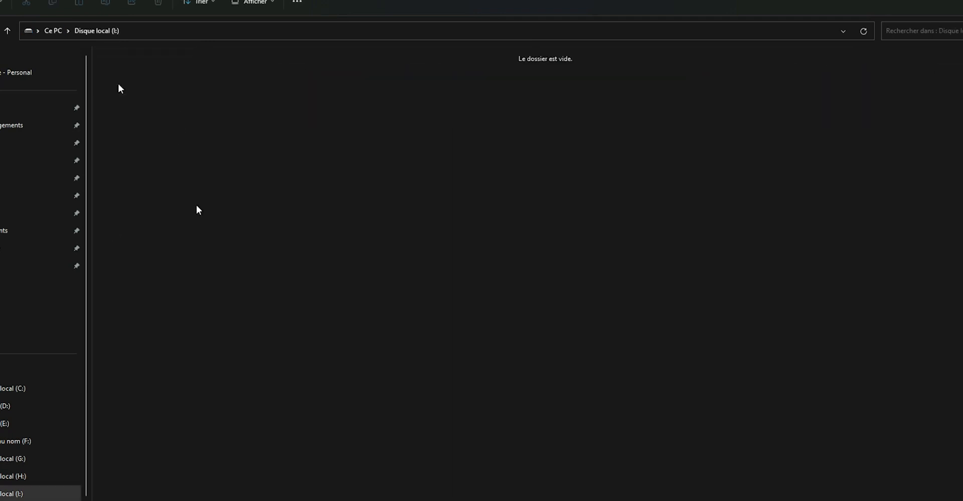
click(52, 35)
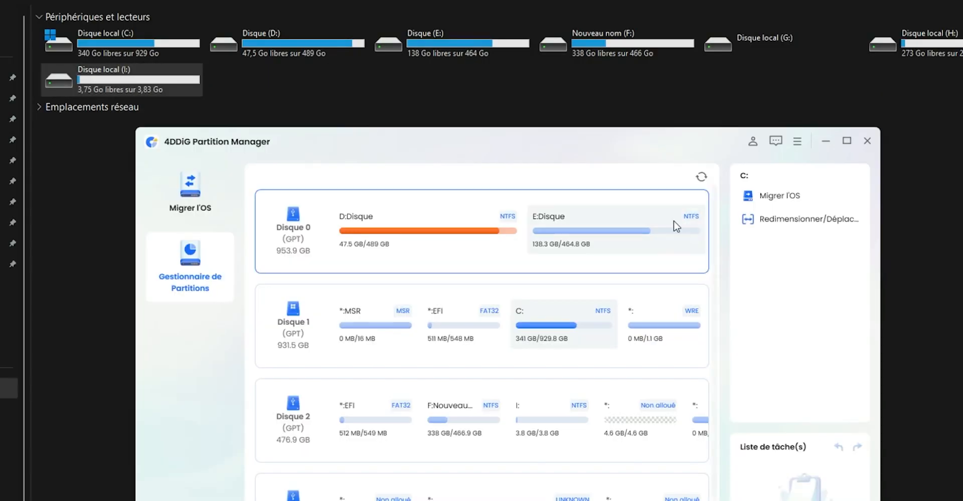
In 4DDiG Partition Manager, inspect the actions offered for Disk 2's unallocated space and its WRE partition.
drag(575, 88, 574, 58)
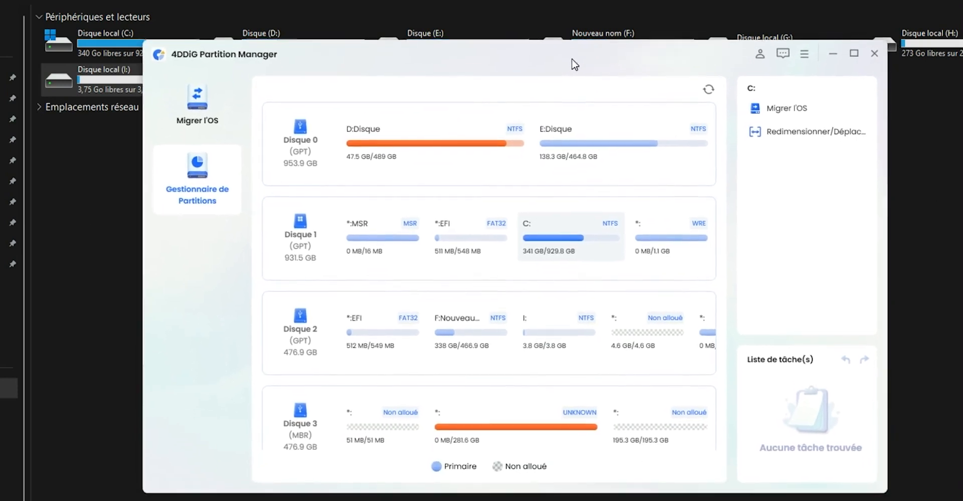
click(645, 326)
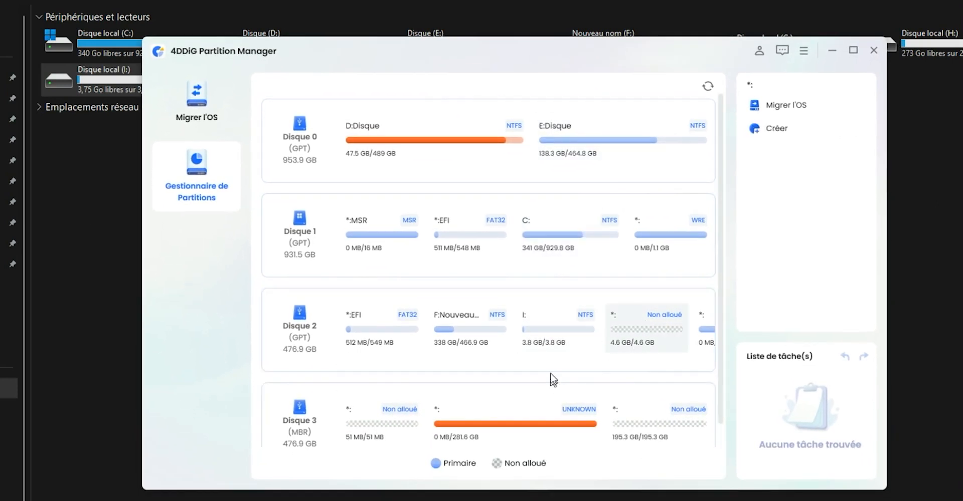
drag(563, 366, 620, 367)
click(676, 330)
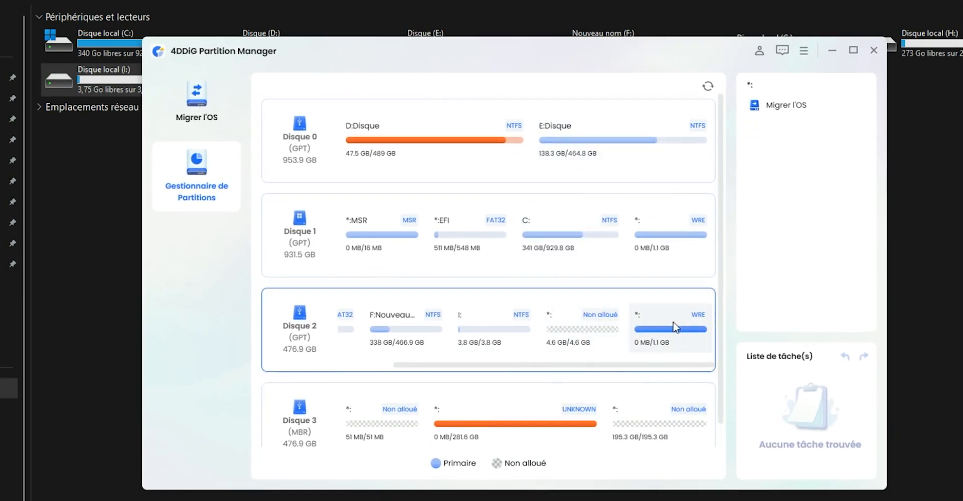
Queue a full format of partition I: on Disk 2 as NTFS with a 4K cluster size, accepting the data erasure.
click(516, 327)
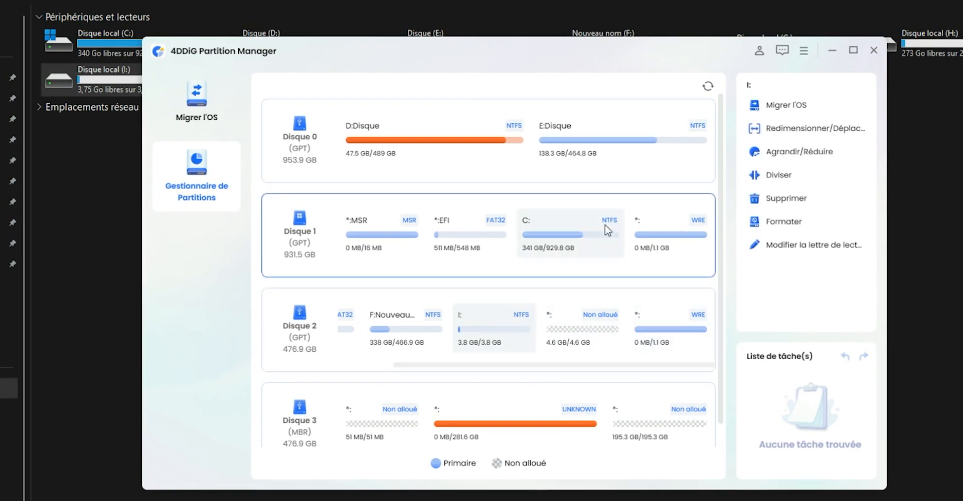
click(785, 222)
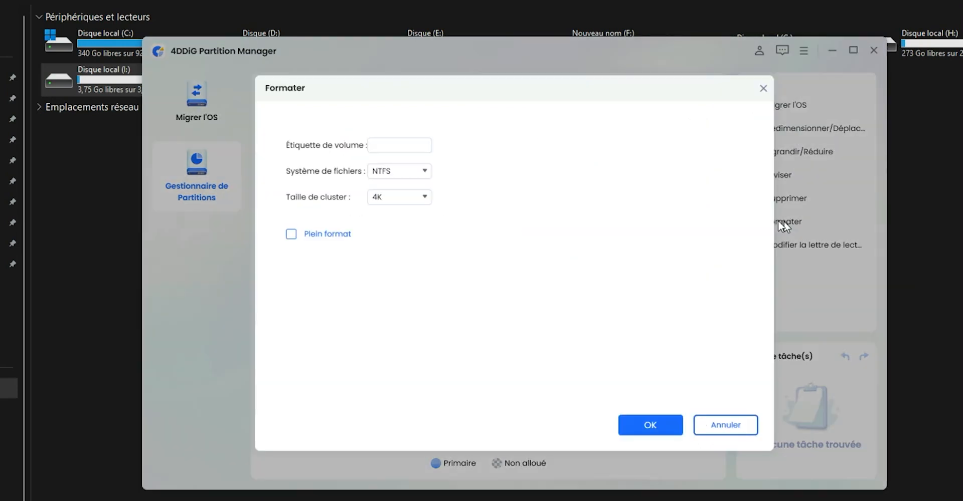
click(426, 169)
click(430, 169)
click(655, 424)
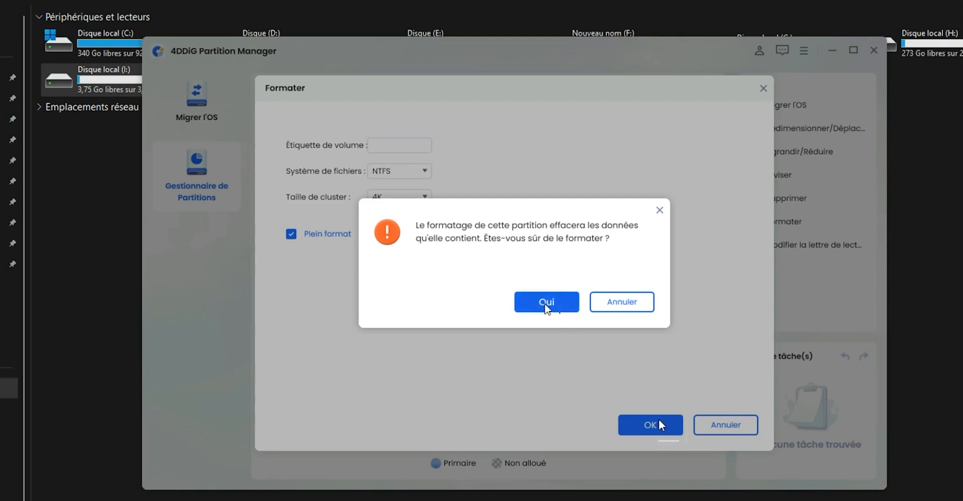
click(552, 309)
Execute the pending format of partition I: and close the completion report.
click(783, 460)
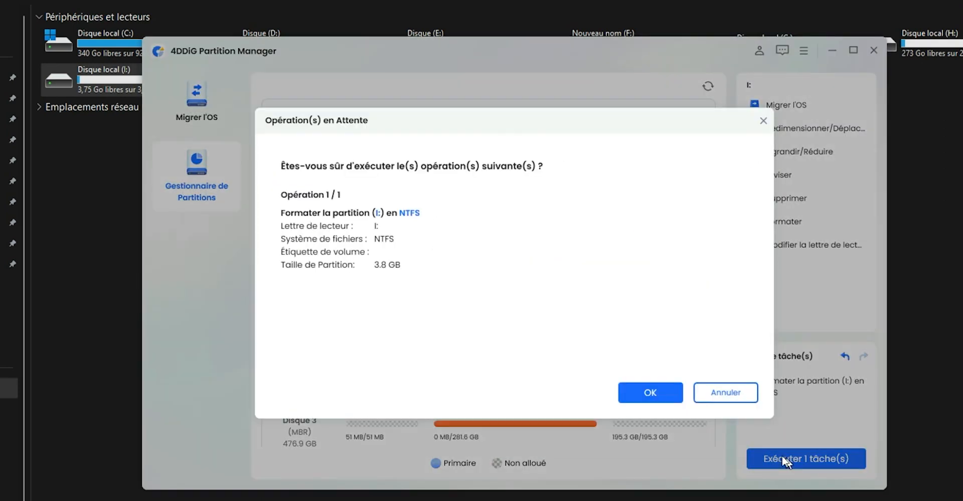
click(652, 393)
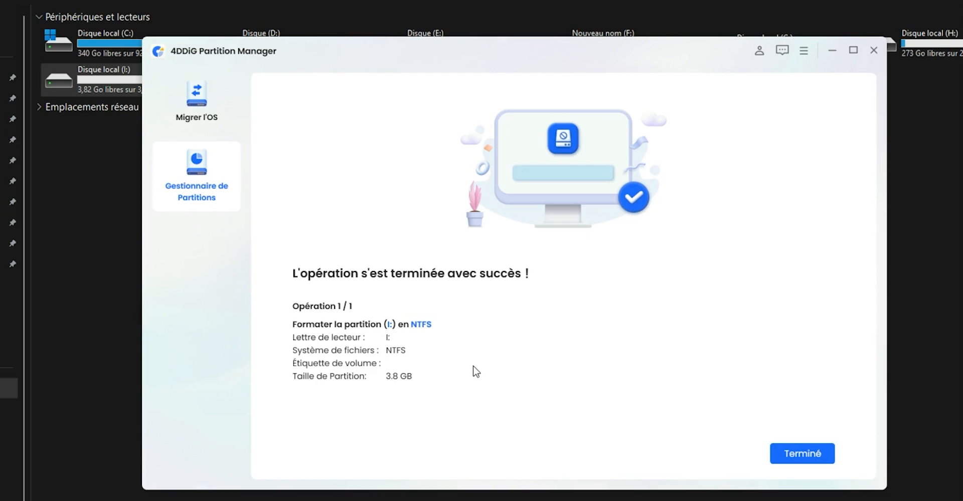
click(820, 454)
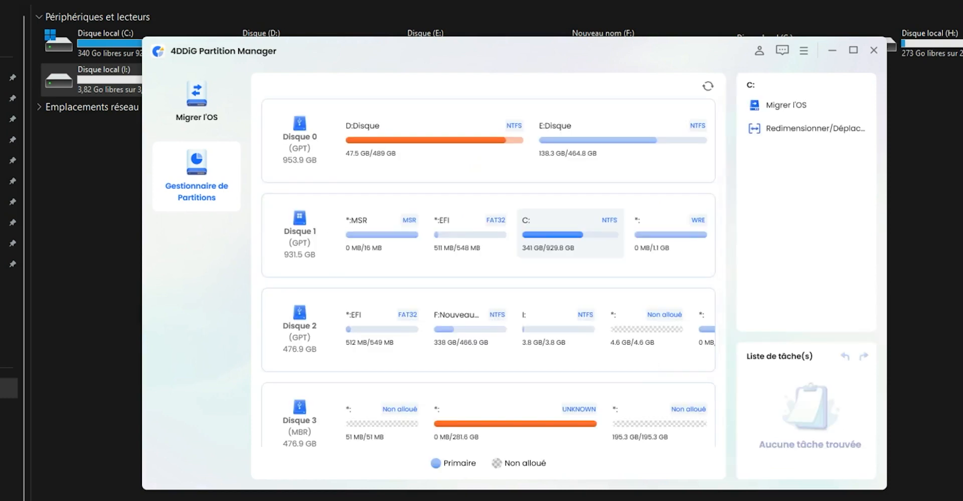
key(alt+F4)
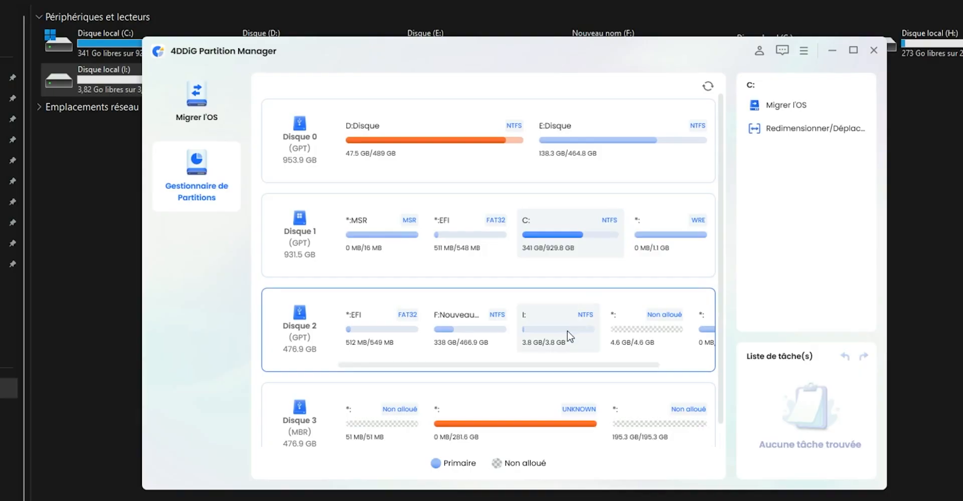
Queue a drive letter change for partition I: on Disk 2, assigning Q: as the new letter.
click(570, 332)
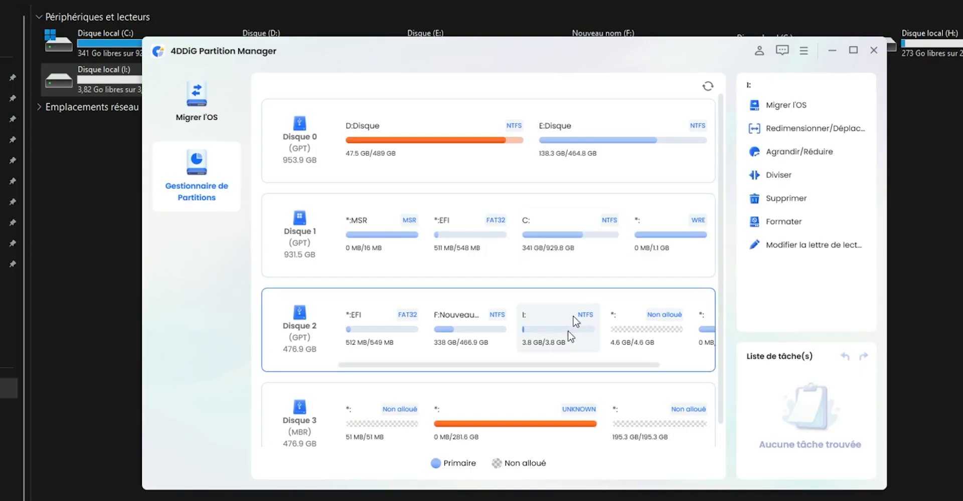
click(801, 246)
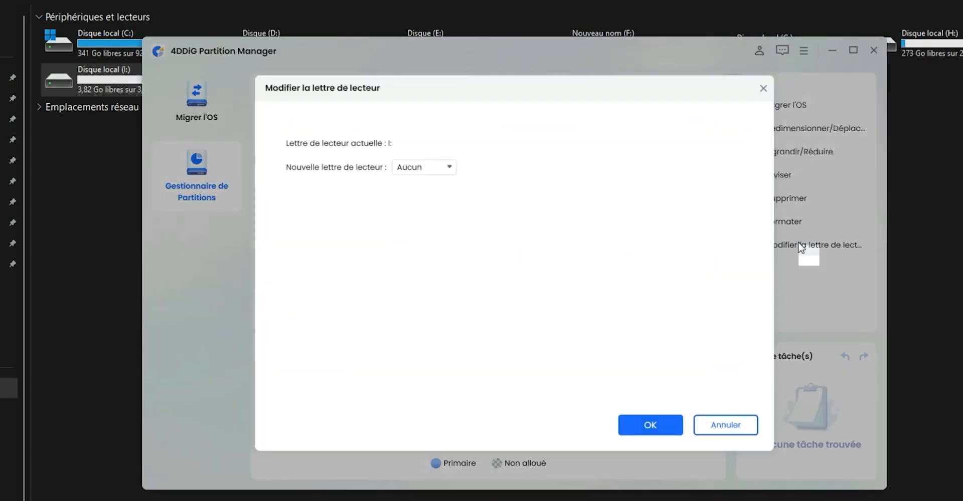
click(443, 169)
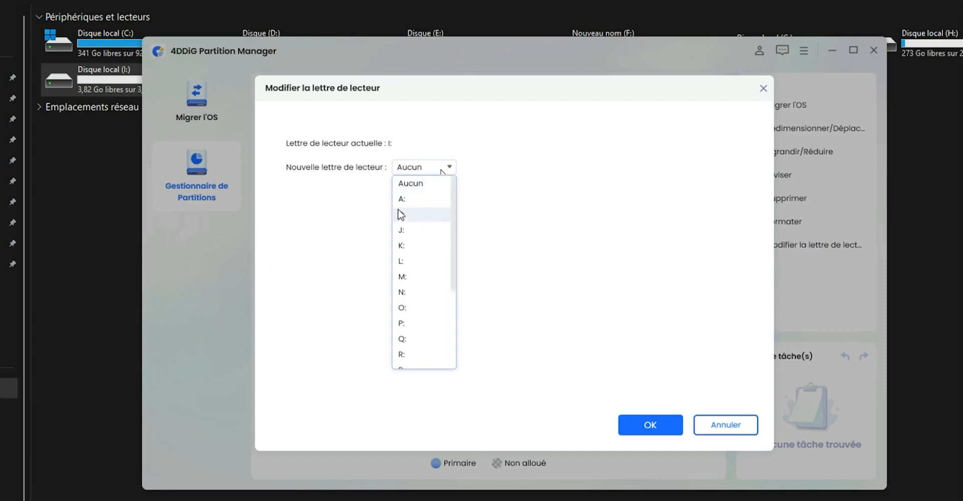
click(410, 339)
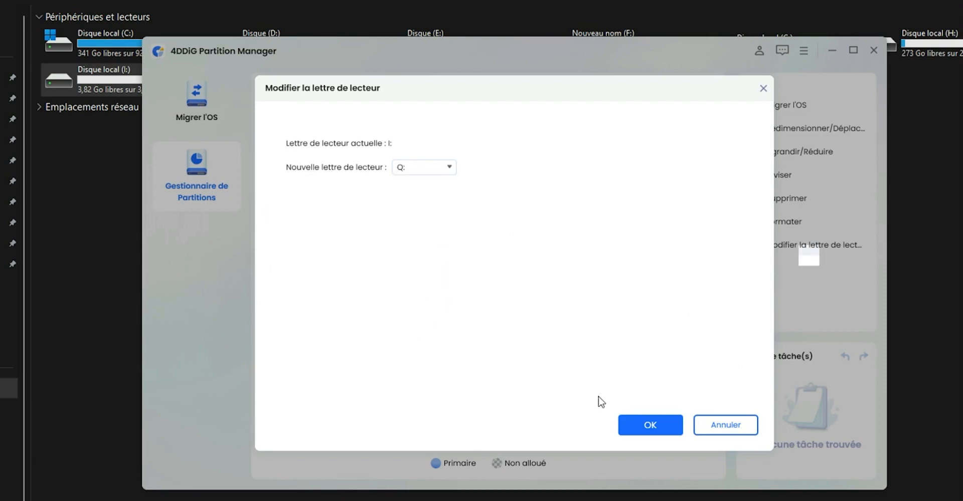
click(651, 426)
Execute the pending drive letter change, close the report and switch to File Explorer to check drive Q:.
click(806, 459)
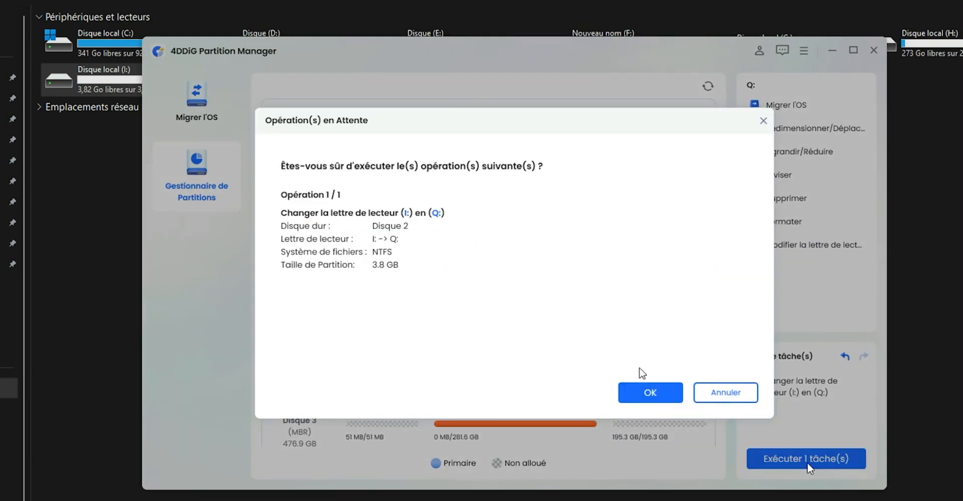
click(670, 394)
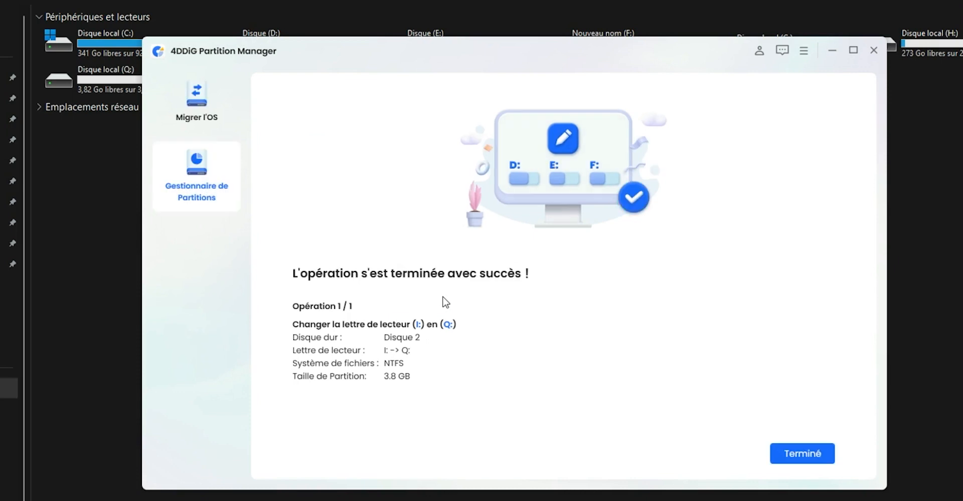
click(802, 454)
click(138, 74)
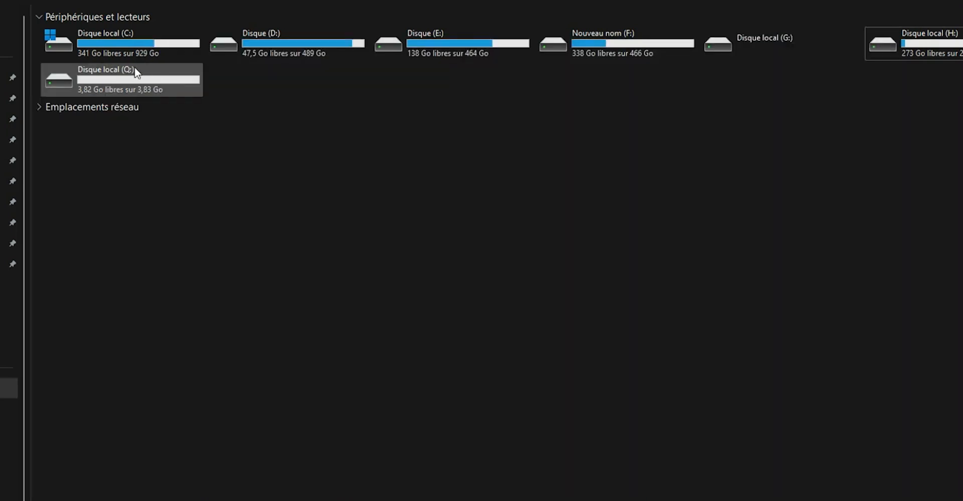